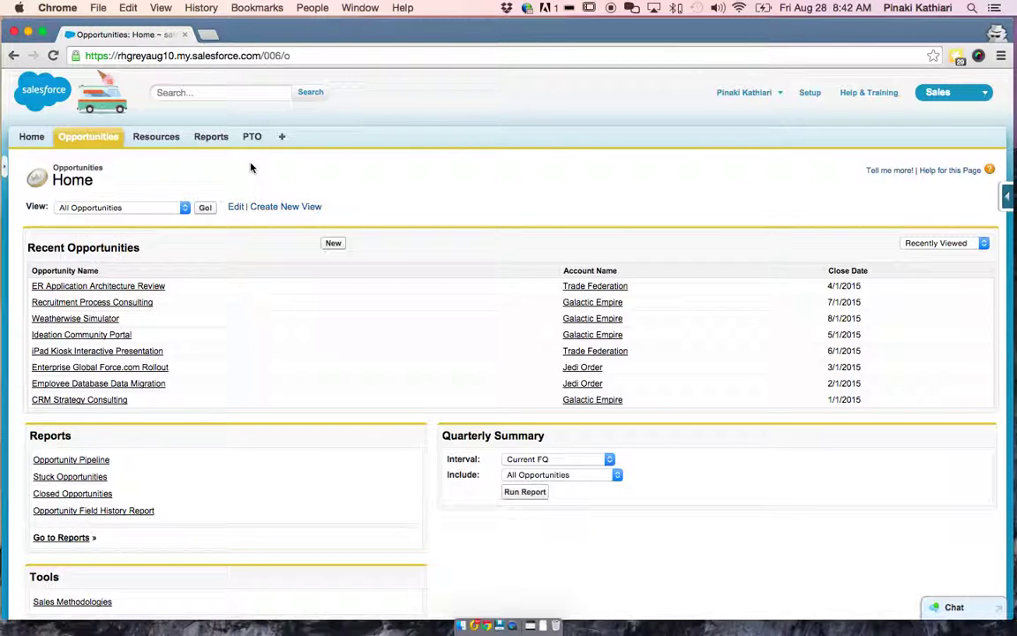
- Open the ER Application Architecture Review opportunity and compare its weekly forecast matrix with its actuals for 3rd Quarter 2015
{"action": "left_click", "coordinate": [69, 284]}
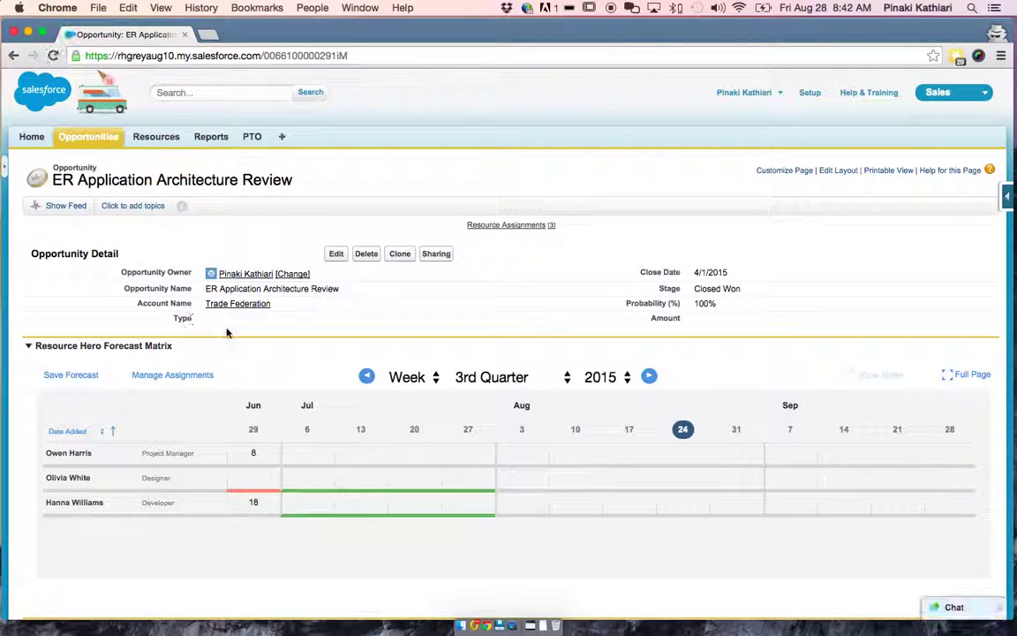
{"action": "scroll", "coordinate": [256, 351], "scroll_direction": "down", "scroll_amount": 2}
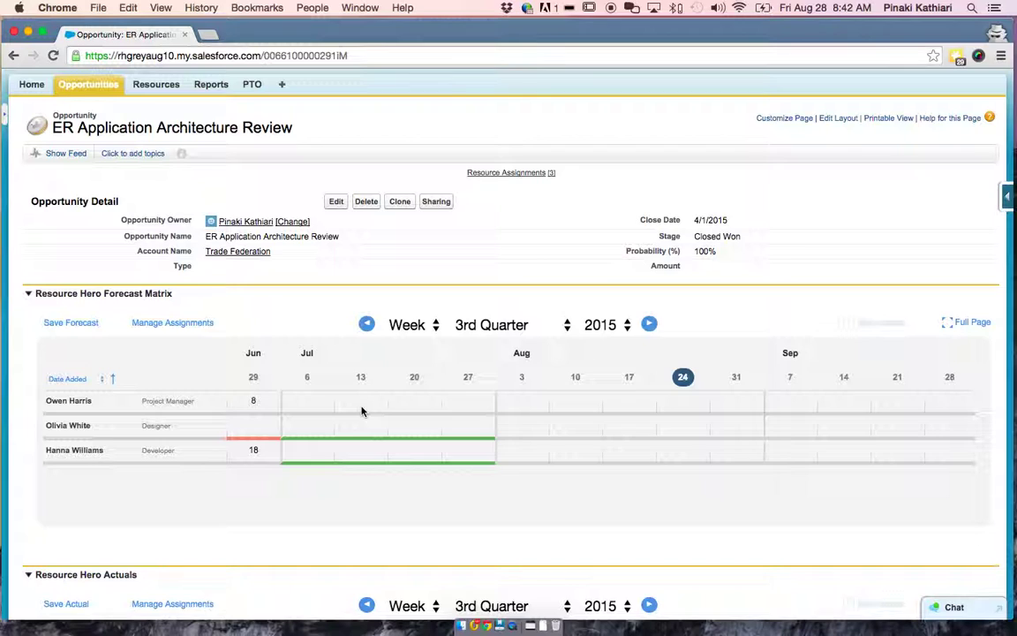
{"action": "left_click", "coordinate": [413, 327]}
{"action": "left_click", "coordinate": [285, 326]}
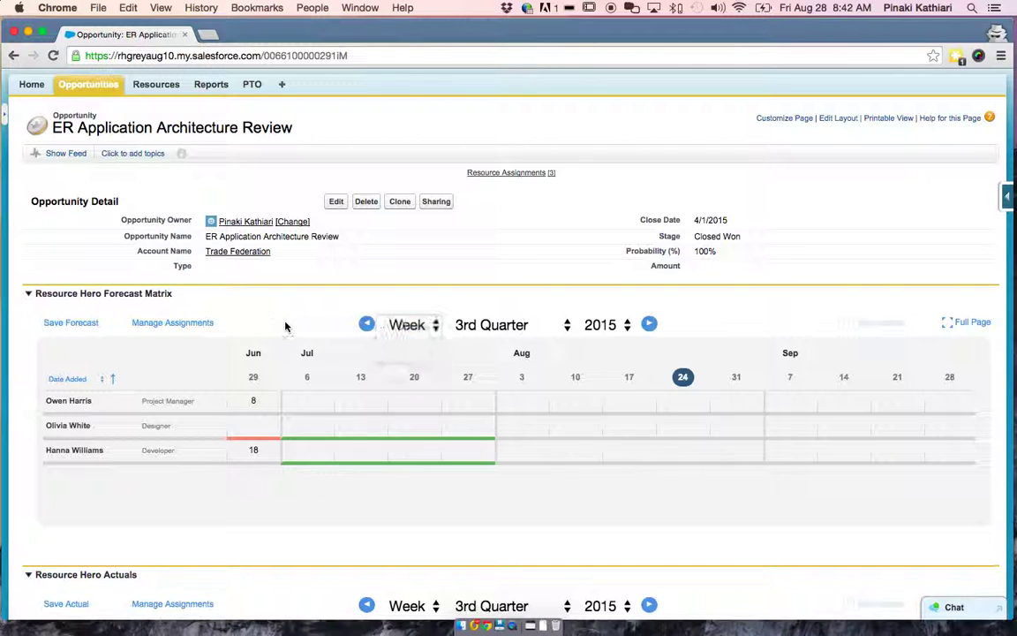
{"action": "scroll", "coordinate": [286, 327], "scroll_direction": "down", "scroll_amount": 5}
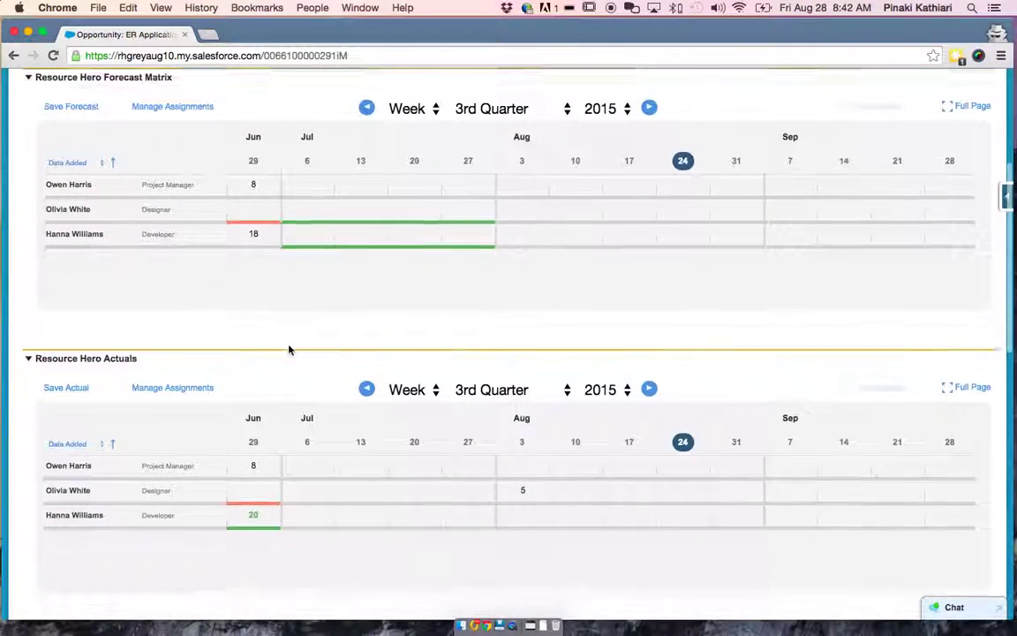
{"action": "scroll", "coordinate": [288, 350], "scroll_direction": "down", "scroll_amount": 1}
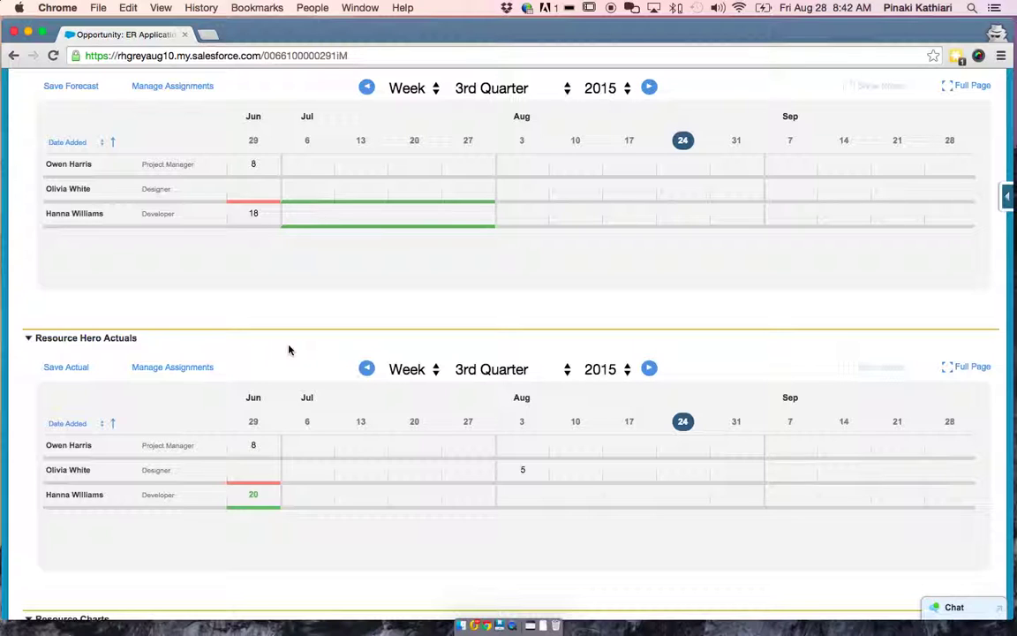
{"action": "scroll", "coordinate": [288, 350], "scroll_direction": "up", "scroll_amount": 3}
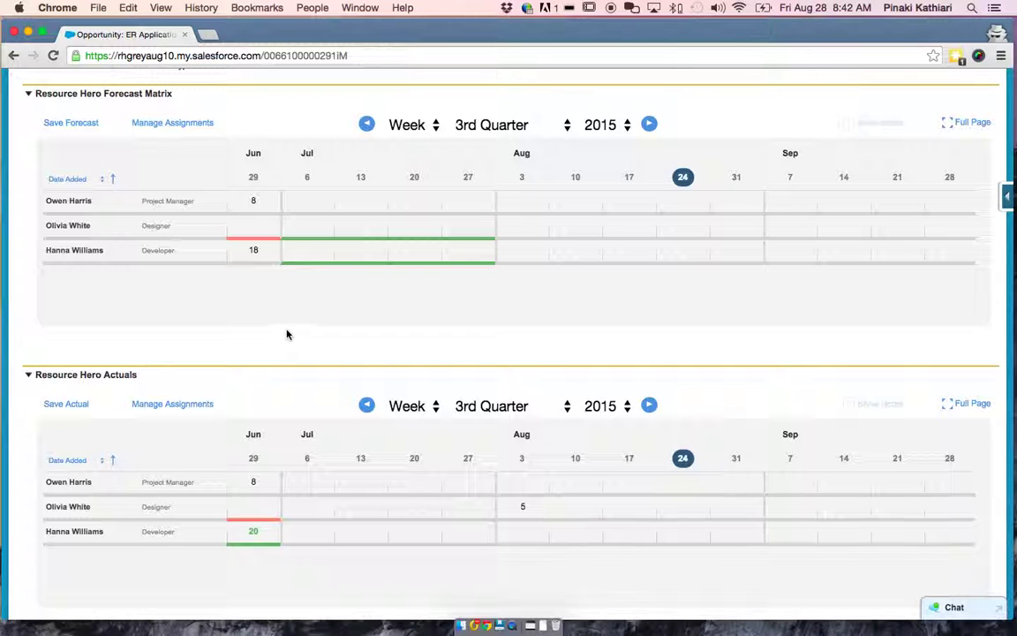
{"action": "scroll", "coordinate": [284, 362], "scroll_direction": "down", "scroll_amount": 3}
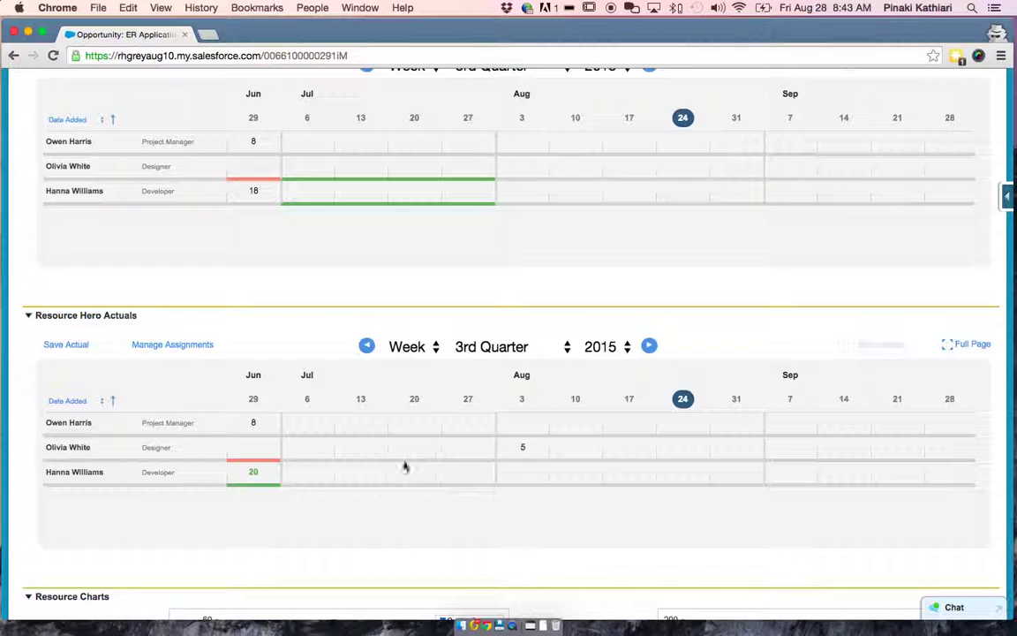
- Review the opportunity's Resource Charts and Resource Hero Calculations for forecast versus actual hours and amounts
{"action": "scroll", "coordinate": [399, 469], "scroll_direction": "down", "scroll_amount": 5}
{"action": "scroll", "coordinate": [401, 473], "scroll_direction": "down", "scroll_amount": 2}
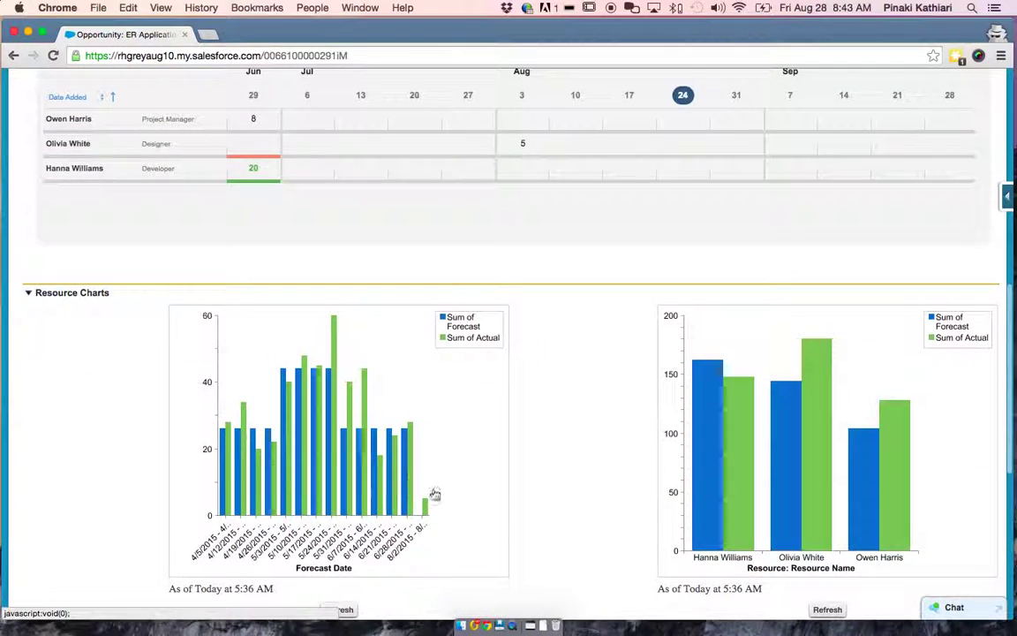
{"action": "scroll", "coordinate": [595, 463], "scroll_direction": "down", "scroll_amount": 1}
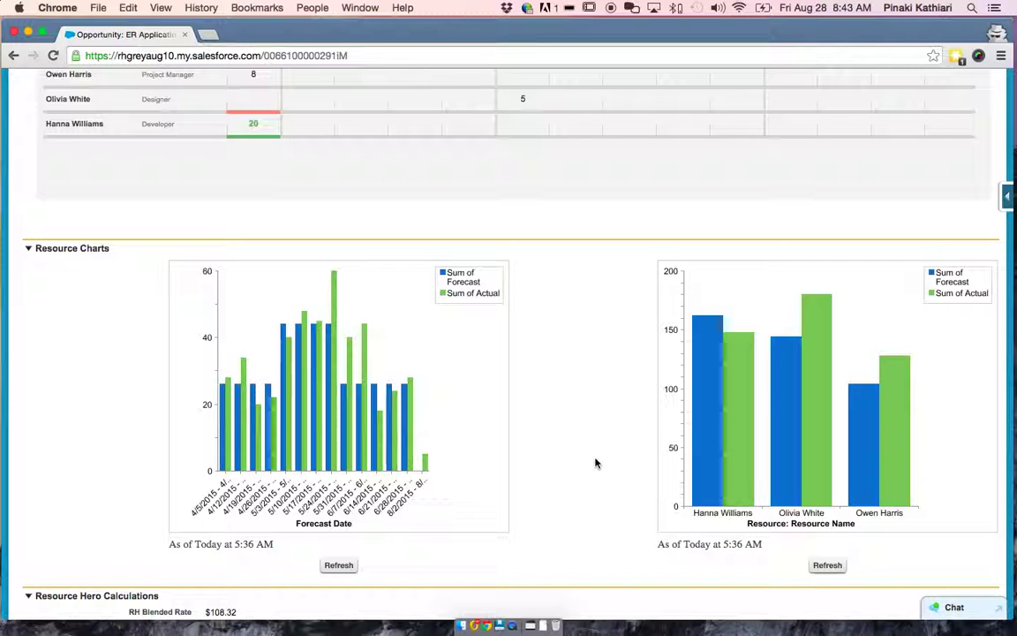
{"action": "scroll", "coordinate": [594, 463], "scroll_direction": "down", "scroll_amount": 4}
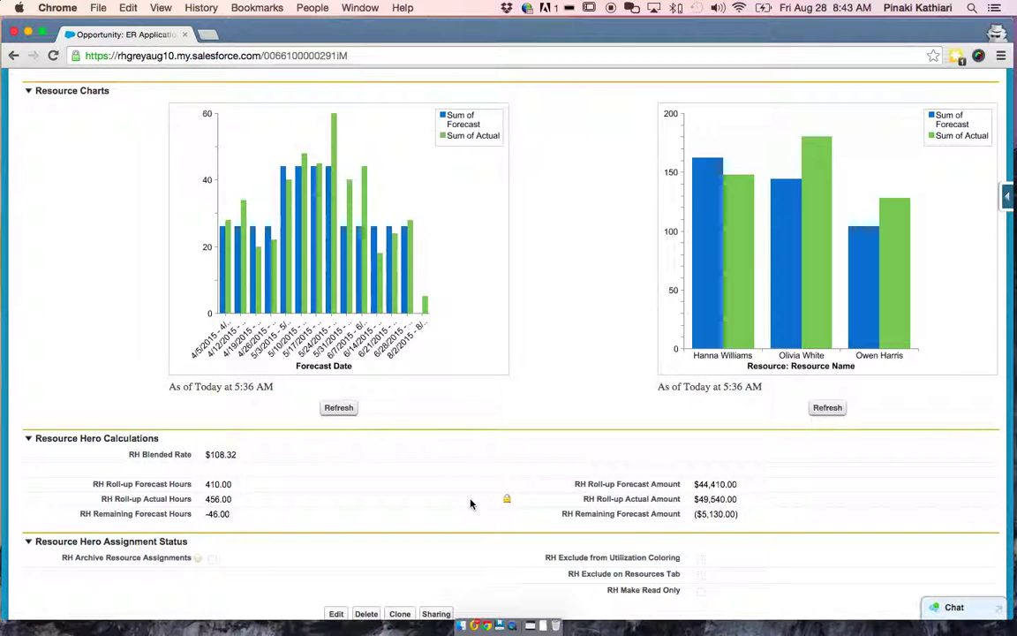
{"action": "scroll", "coordinate": [472, 504], "scroll_direction": "down", "scroll_amount": 5}
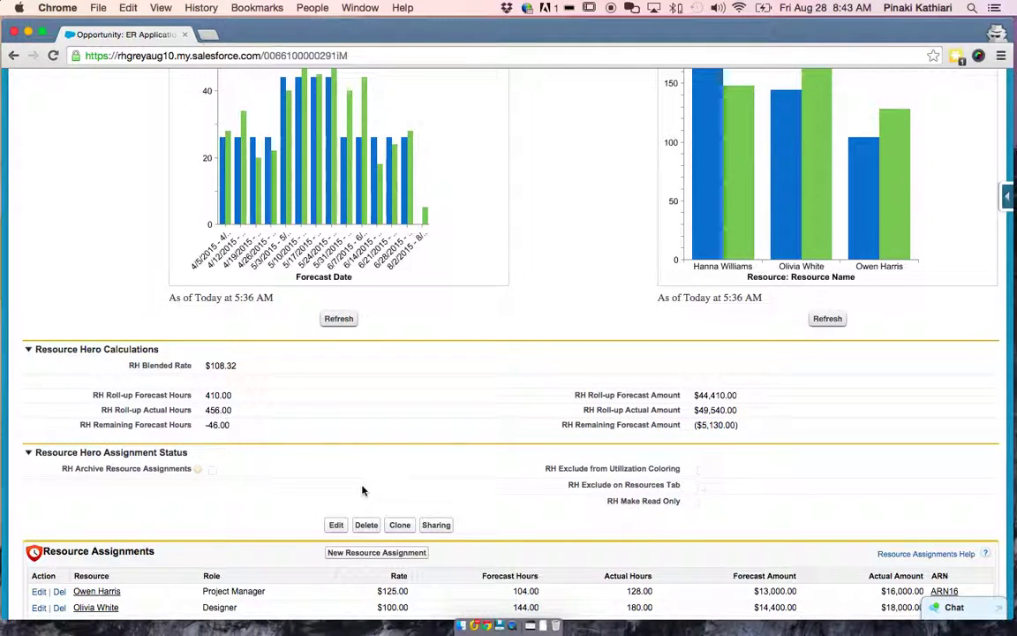
- Examine the opportunity's assignment status options for utilization coloring, Resources tab exclusion and read-only, plus its Resource Assignments list
{"action": "left_click_drag", "start_coordinate": [558, 467], "coordinate": [653, 467]}
{"action": "left_click", "coordinate": [614, 484]}
{"action": "scroll", "coordinate": [614, 485], "scroll_direction": "up", "scroll_amount": 15}
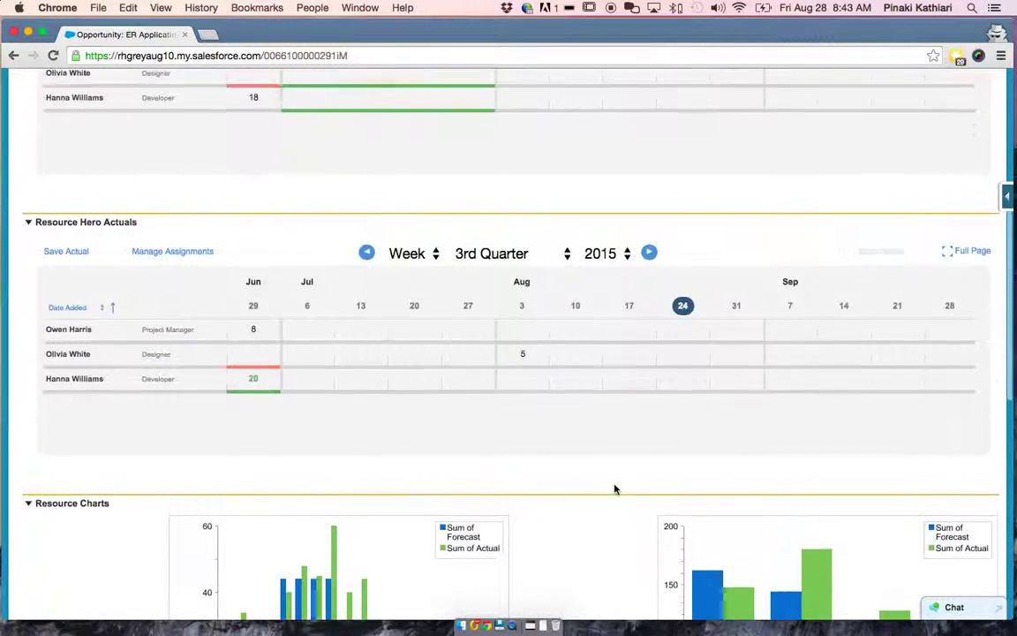
{"action": "scroll", "coordinate": [616, 489], "scroll_direction": "down", "scroll_amount": 10}
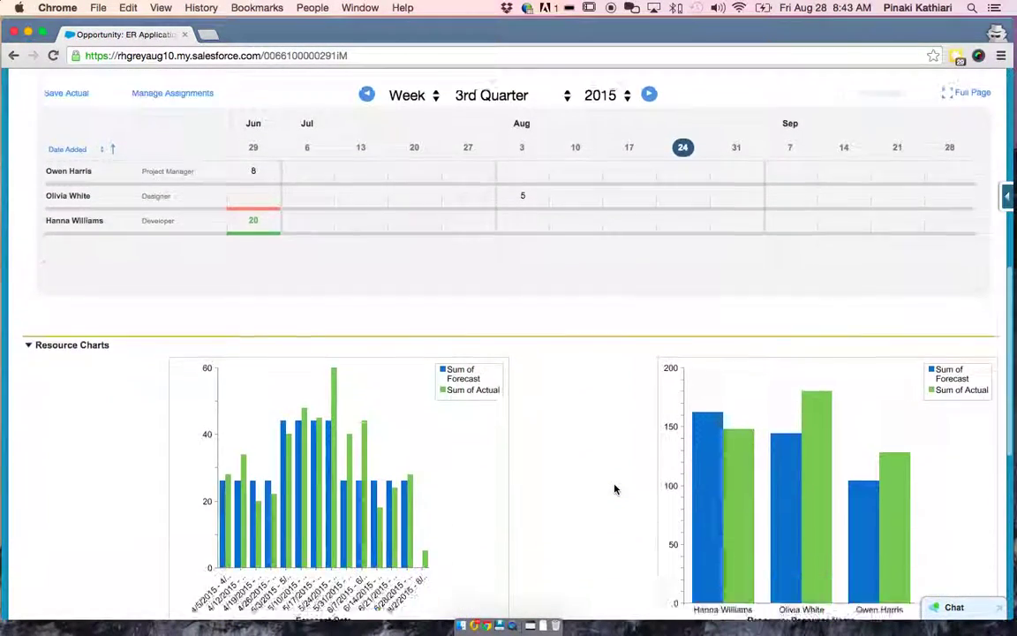
{"action": "scroll", "coordinate": [615, 488], "scroll_direction": "down", "scroll_amount": 3}
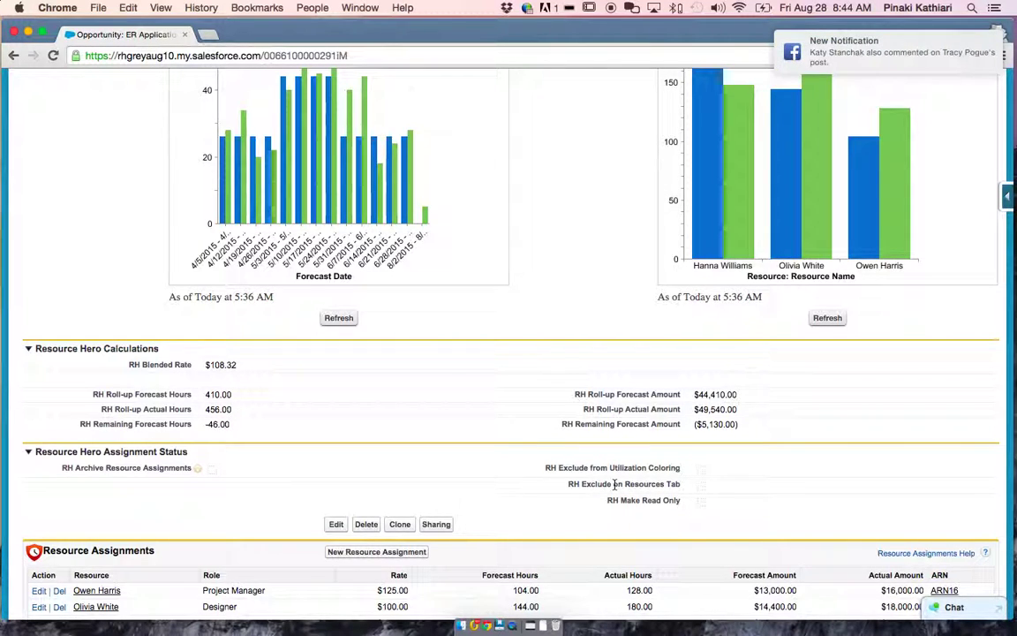
{"action": "left_click_drag", "start_coordinate": [598, 484], "coordinate": [640, 479]}
{"action": "left_click_drag", "start_coordinate": [640, 479], "coordinate": [657, 484]}
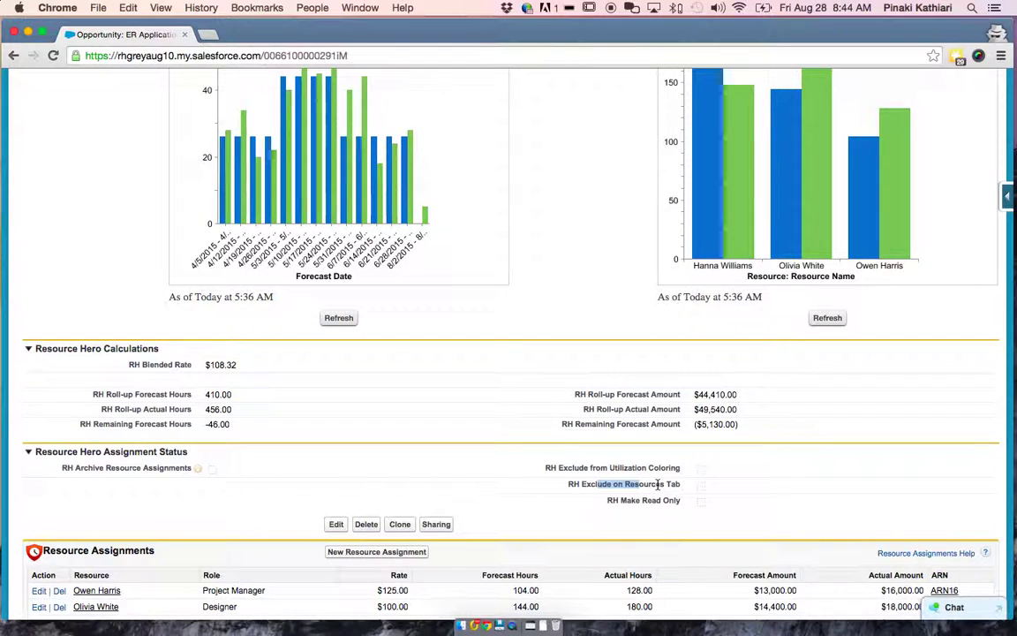
{"action": "left_click", "coordinate": [620, 503]}
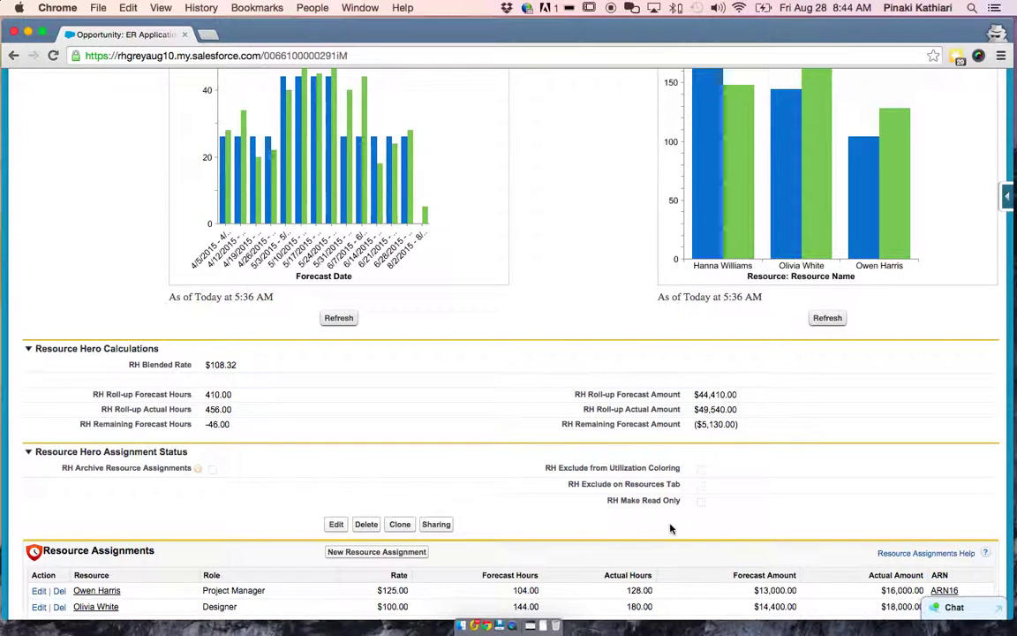
{"action": "scroll", "coordinate": [478, 489], "scroll_direction": "down", "scroll_amount": 2}
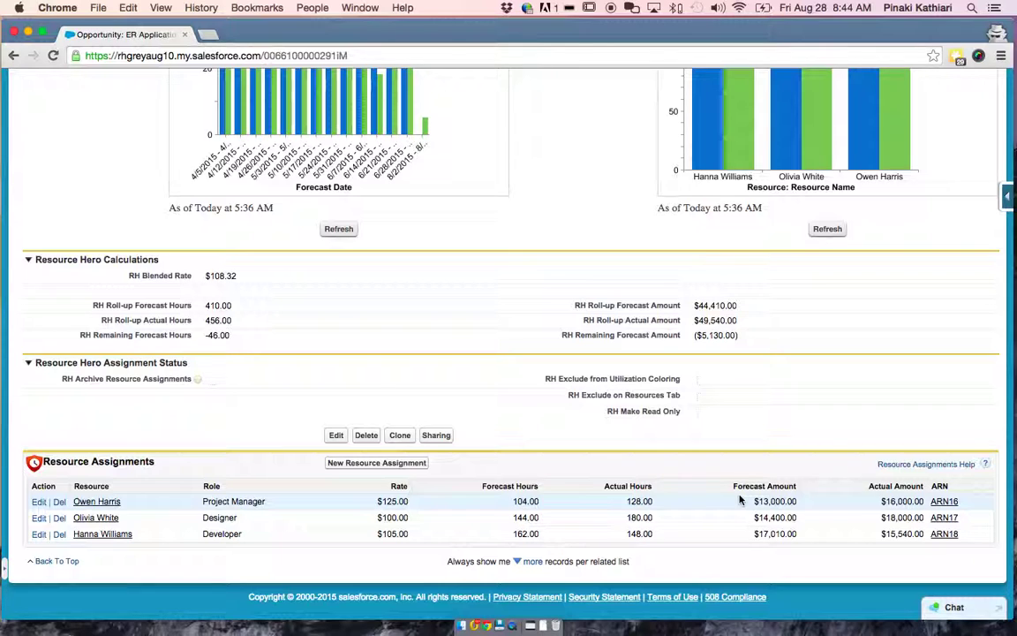
{"action": "scroll", "coordinate": [536, 440], "scroll_direction": "up", "scroll_amount": 5}
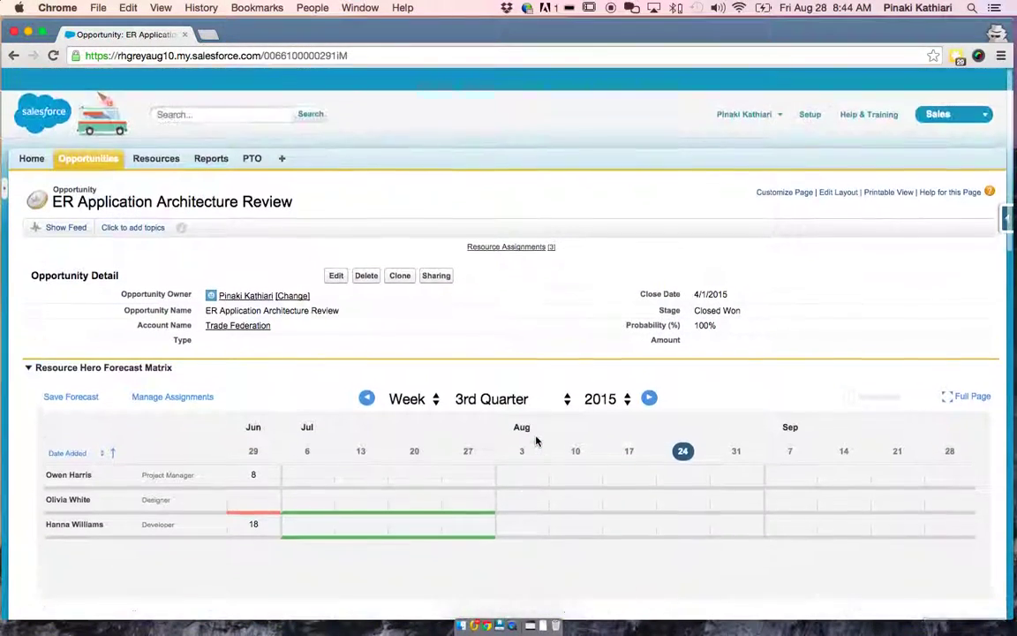
- Open the first Design team member among the recent resources and review the record's details, utilization rates and Time Tracking grid
{"action": "left_click", "coordinate": [147, 144]}
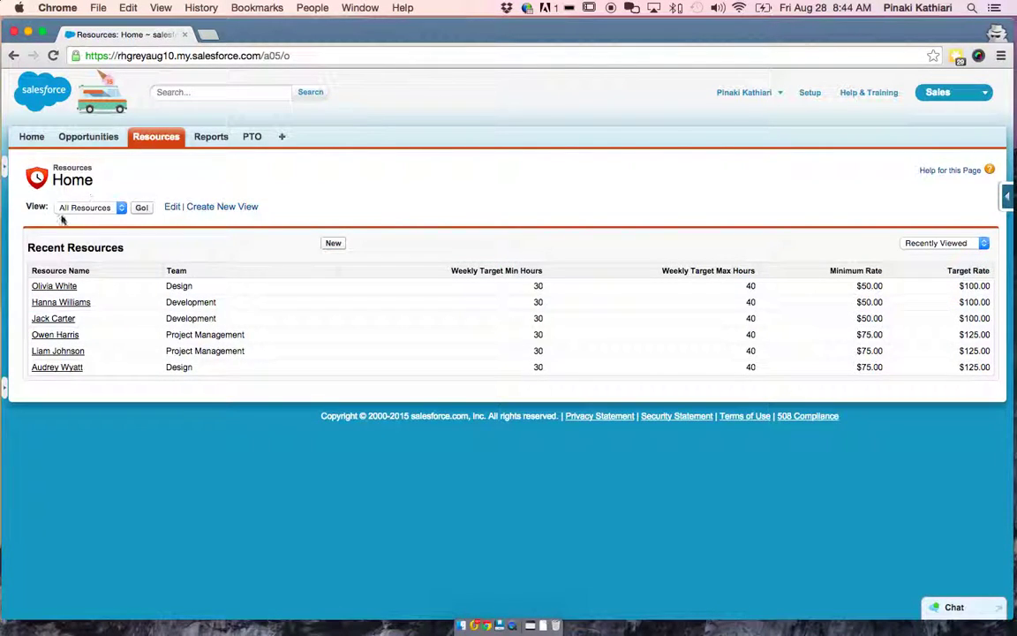
{"action": "left_click", "coordinate": [54, 286]}
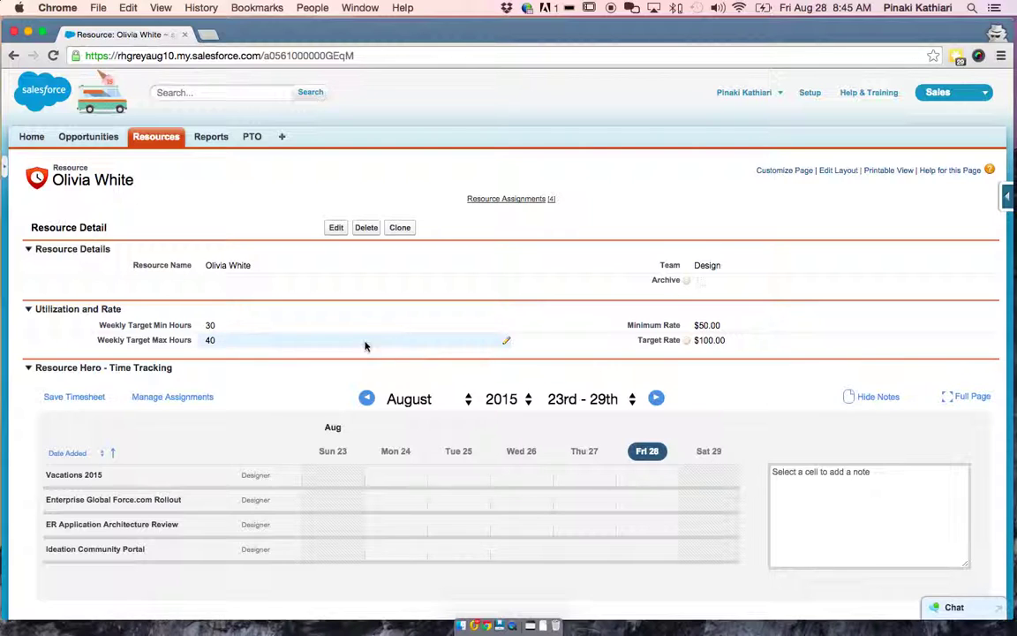
{"action": "scroll", "coordinate": [362, 345], "scroll_direction": "down", "scroll_amount": 1}
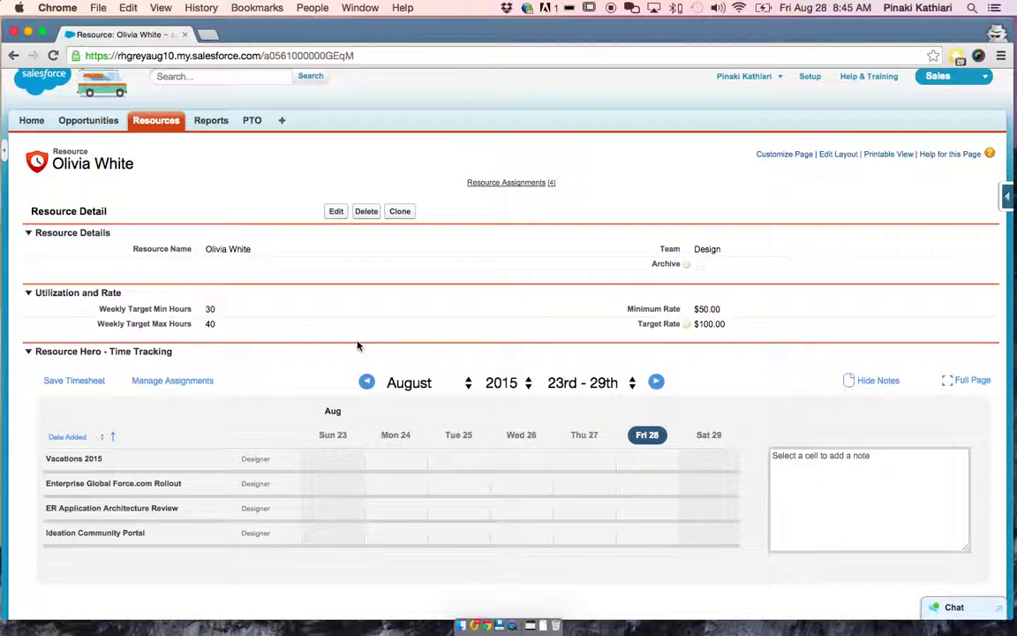
{"action": "scroll", "coordinate": [357, 345], "scroll_direction": "down", "scroll_amount": 5}
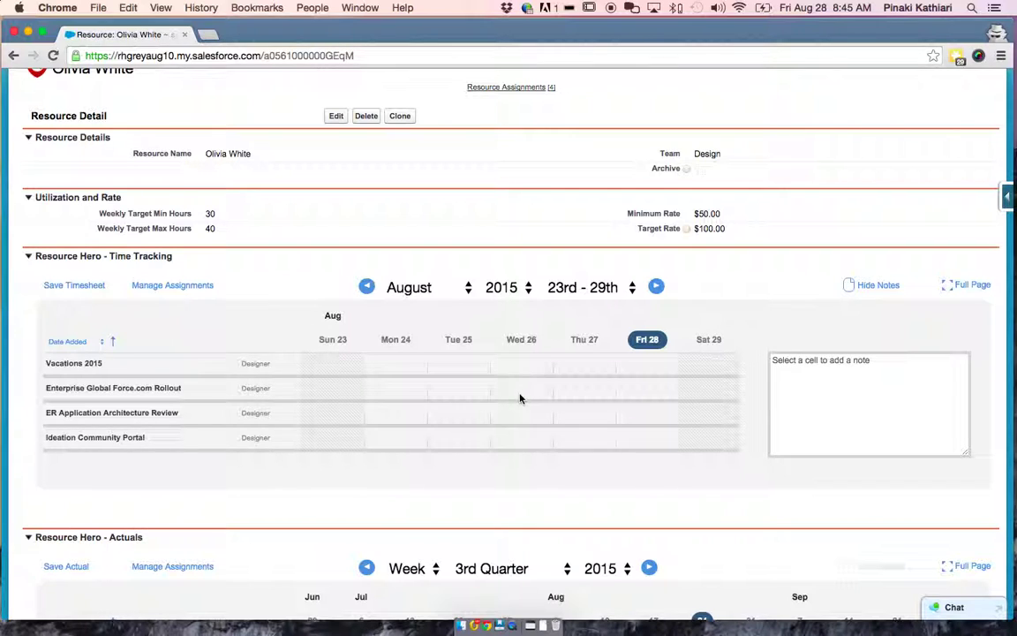
- Examine the resource's Actuals and Forecast grids, custom summary and resource fields, and Resource Assignments list
{"action": "scroll", "coordinate": [520, 397], "scroll_direction": "down", "scroll_amount": 5}
{"action": "scroll", "coordinate": [520, 398], "scroll_direction": "down", "scroll_amount": 1}
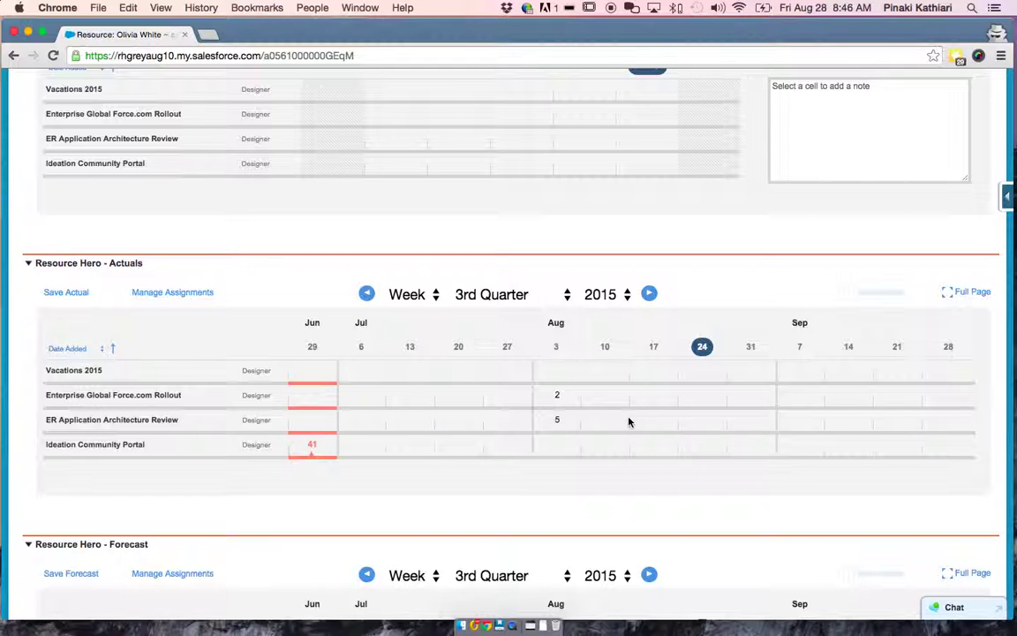
{"action": "scroll", "coordinate": [628, 421], "scroll_direction": "down", "scroll_amount": 5}
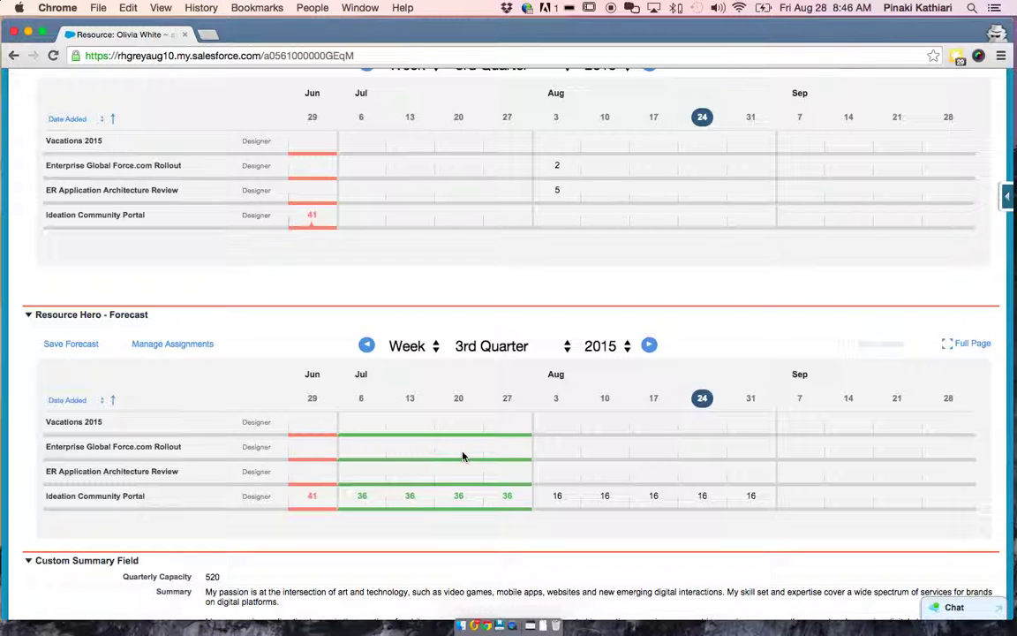
{"action": "scroll", "coordinate": [463, 456], "scroll_direction": "down", "scroll_amount": 5}
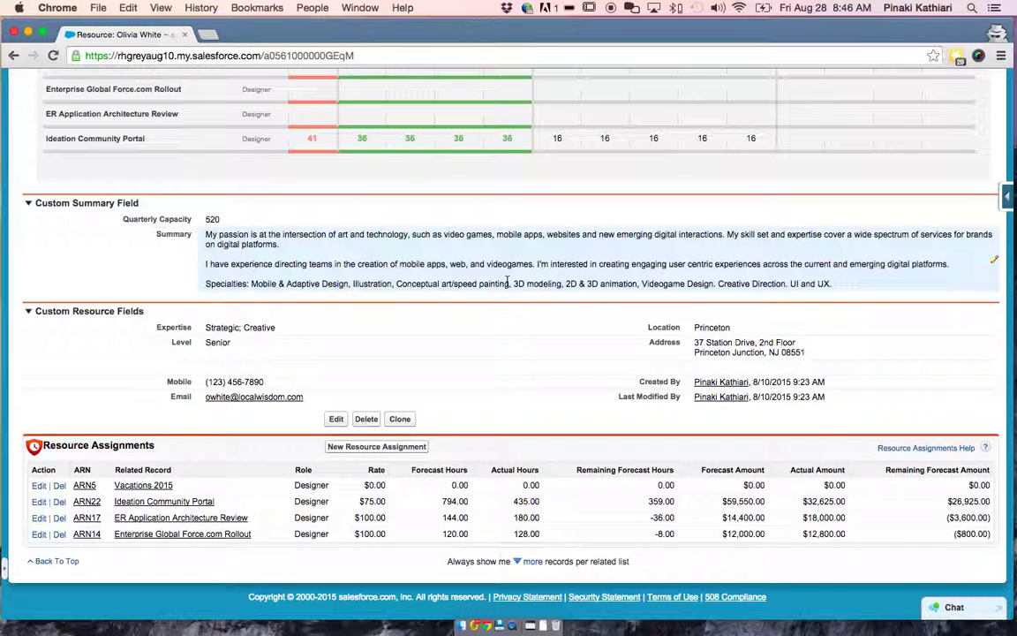
{"action": "scroll", "coordinate": [500, 306], "scroll_direction": "up", "scroll_amount": 15}
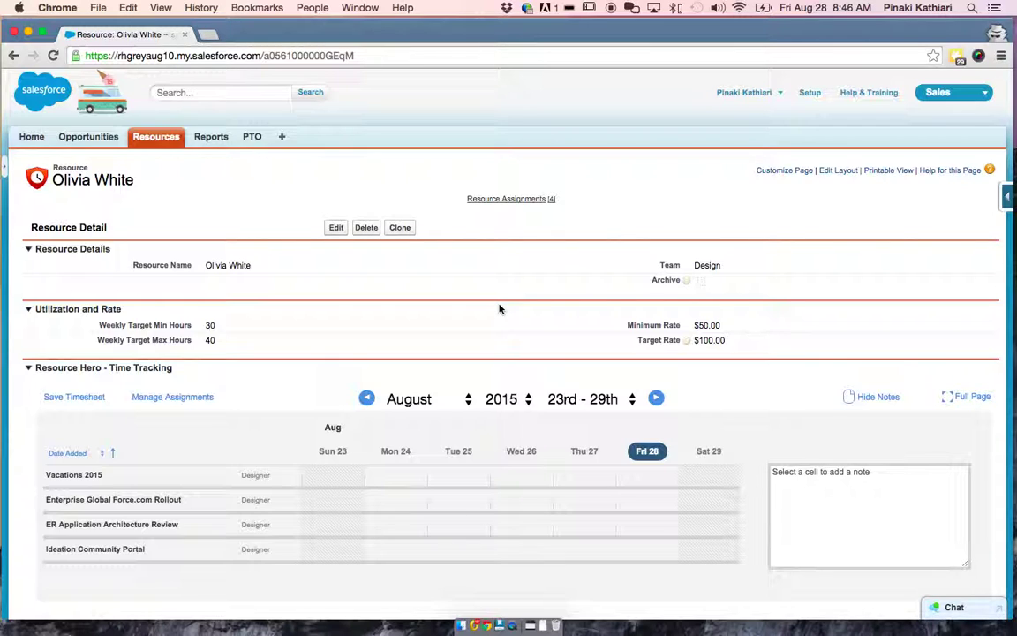
- Open Schema Builder from the Salesforce setup area
{"action": "left_click", "coordinate": [744, 93]}
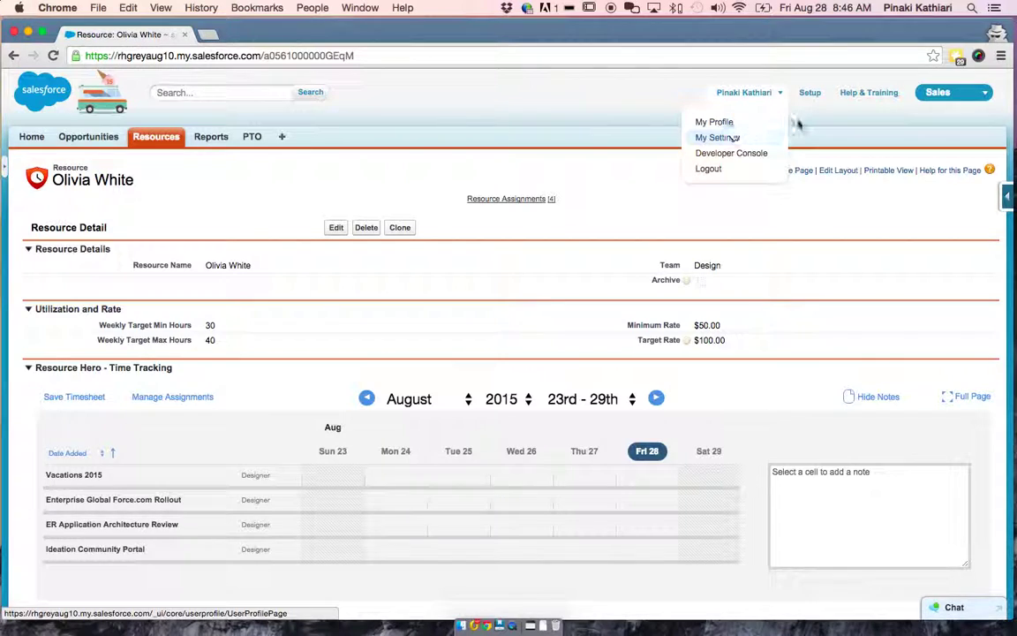
{"action": "left_click", "coordinate": [809, 93]}
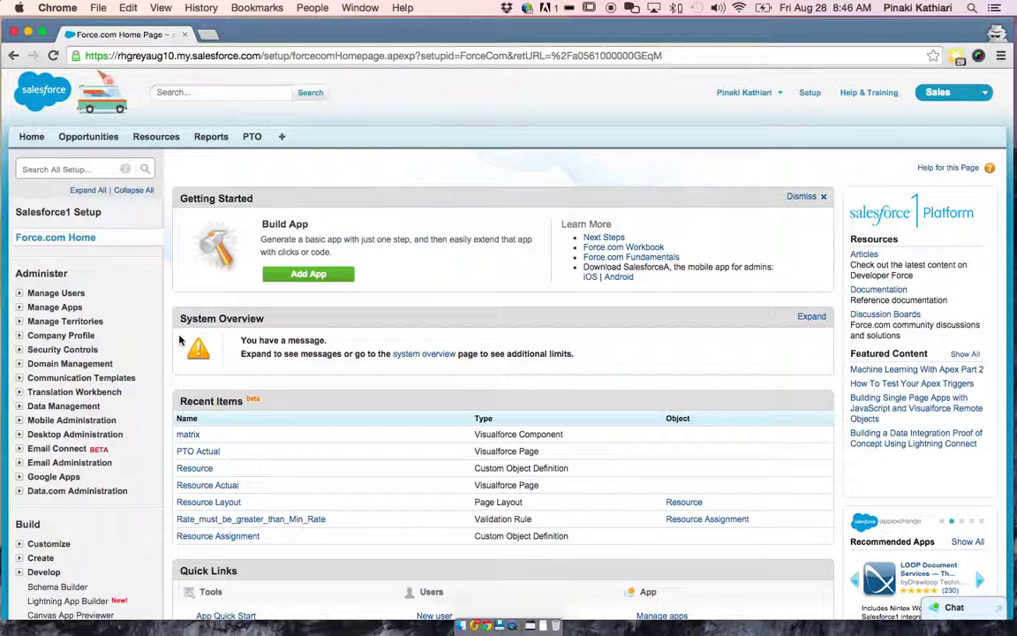
{"action": "scroll", "coordinate": [167, 371], "scroll_direction": "down", "scroll_amount": 3}
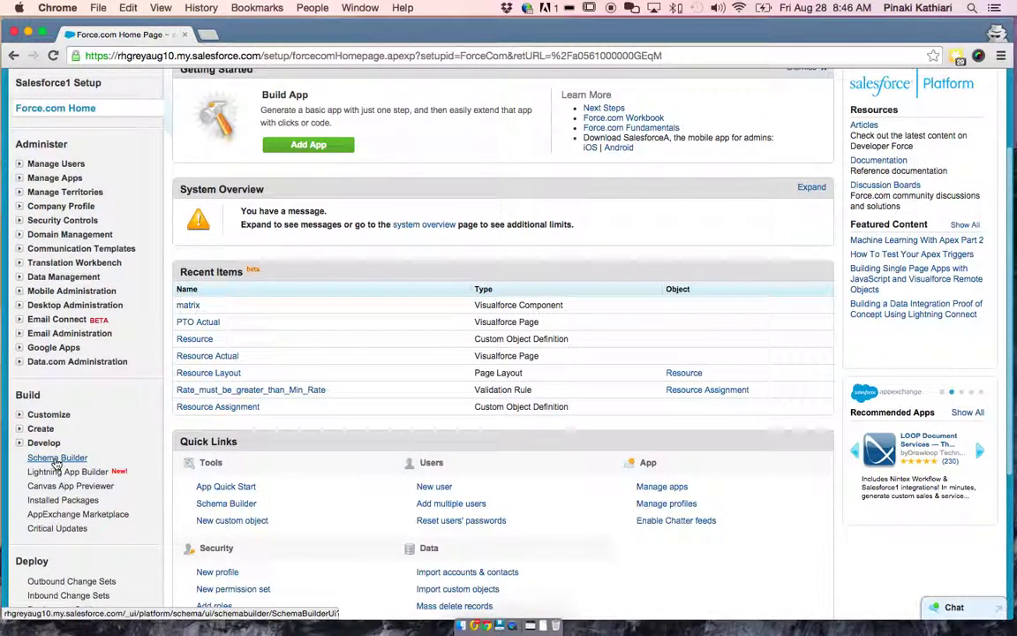
{"action": "left_click", "coordinate": [56, 458]}
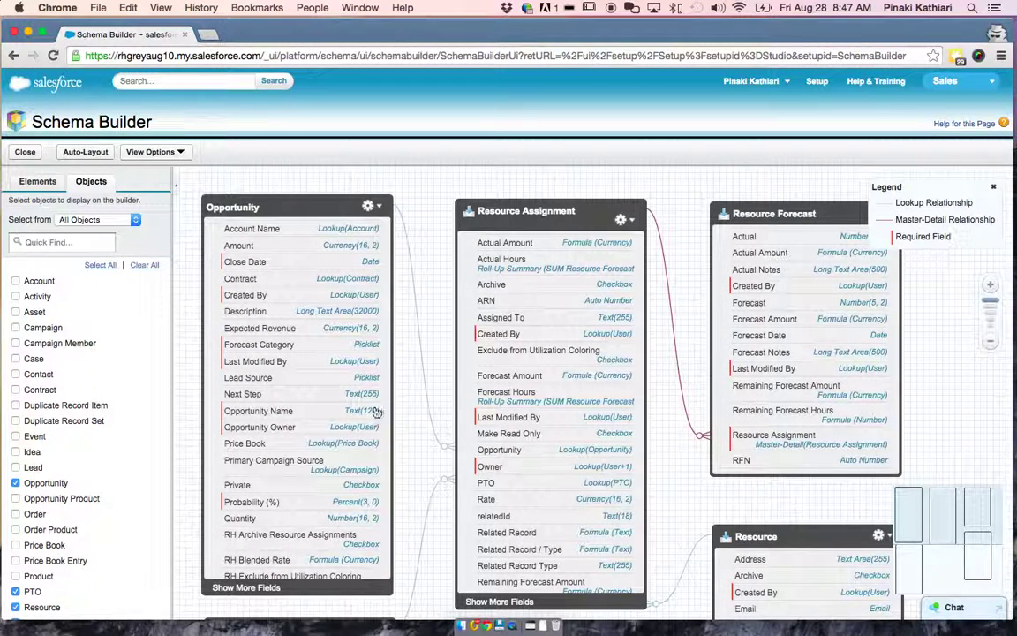
- Zoom out the schema one level, move the Opportunity object up and left, and place PTO overlapping its lower part
{"action": "left_click", "coordinate": [991, 346]}
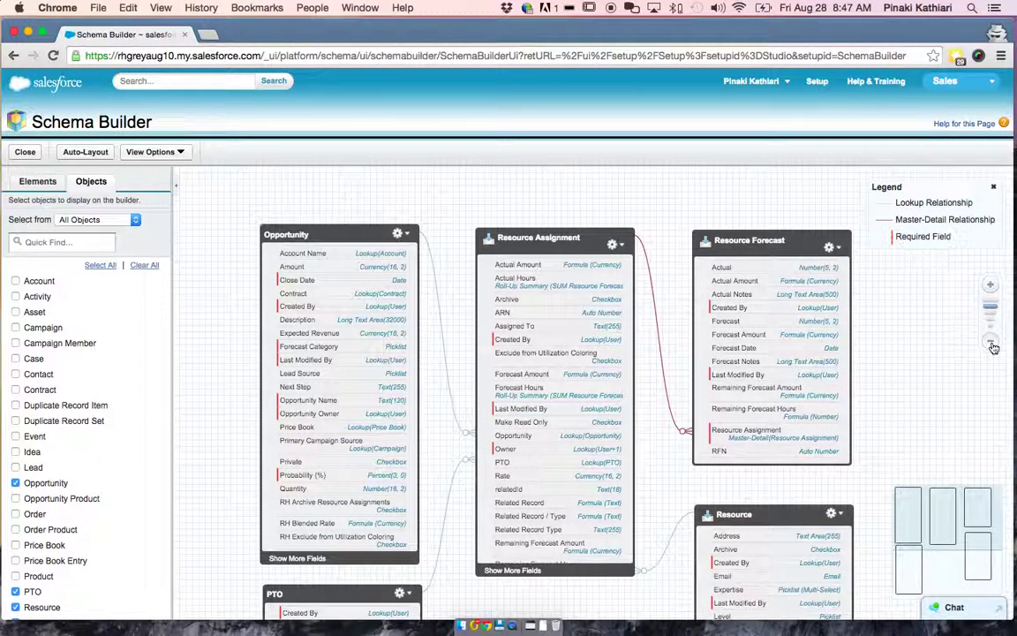
{"action": "left_click_drag", "start_coordinate": [332, 233], "coordinate": [274, 190]}
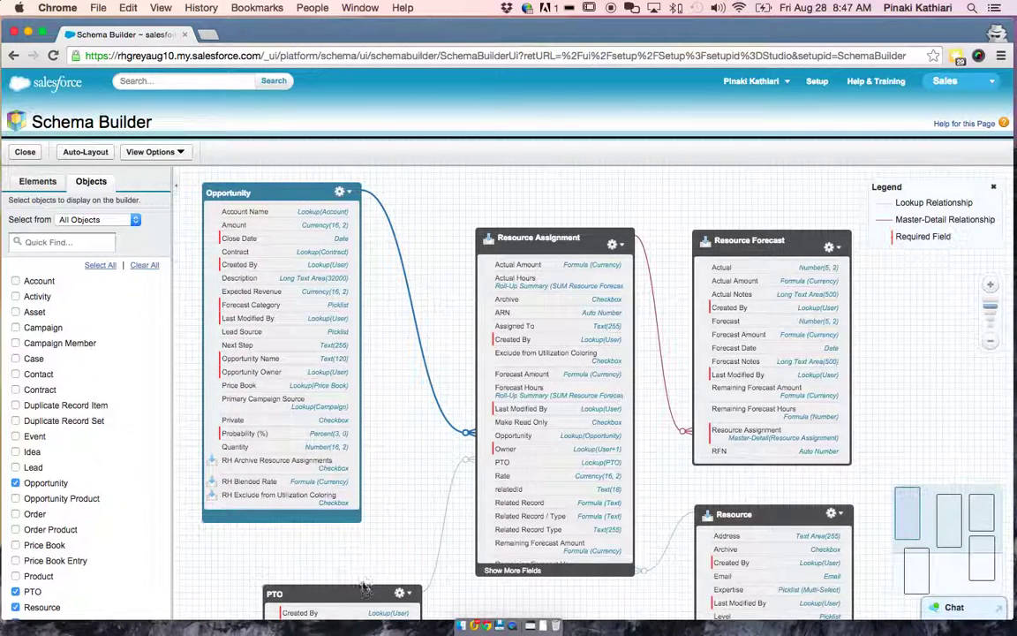
{"action": "left_click_drag", "start_coordinate": [366, 591], "coordinate": [338, 356]}
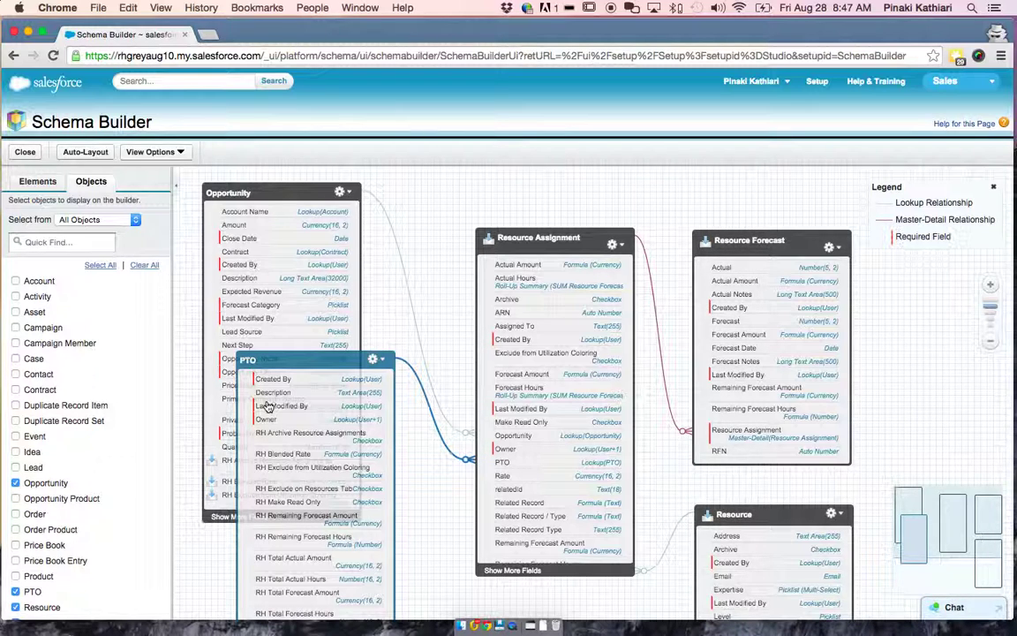
- Move Resource Assignment closer to Opportunity and stack Resource Forecast above Resource on its right side in the schema
{"action": "left_click_drag", "start_coordinate": [566, 236], "coordinate": [527, 210]}
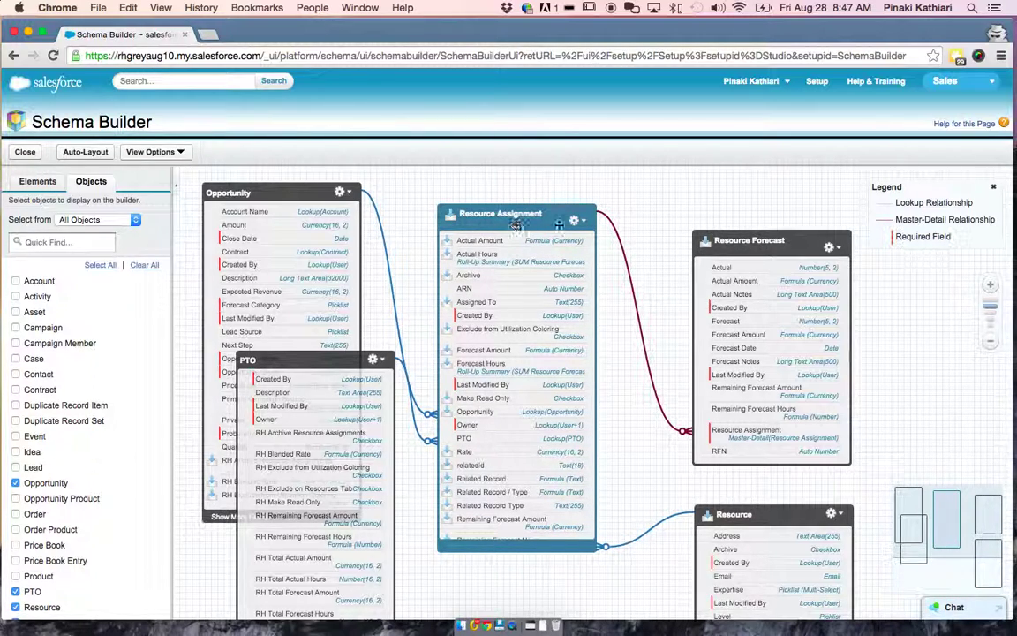
{"action": "left_click_drag", "start_coordinate": [778, 512], "coordinate": [738, 503]}
{"action": "left_click_drag", "start_coordinate": [800, 244], "coordinate": [746, 216]}
{"action": "left_click_drag", "start_coordinate": [730, 494], "coordinate": [723, 453]}
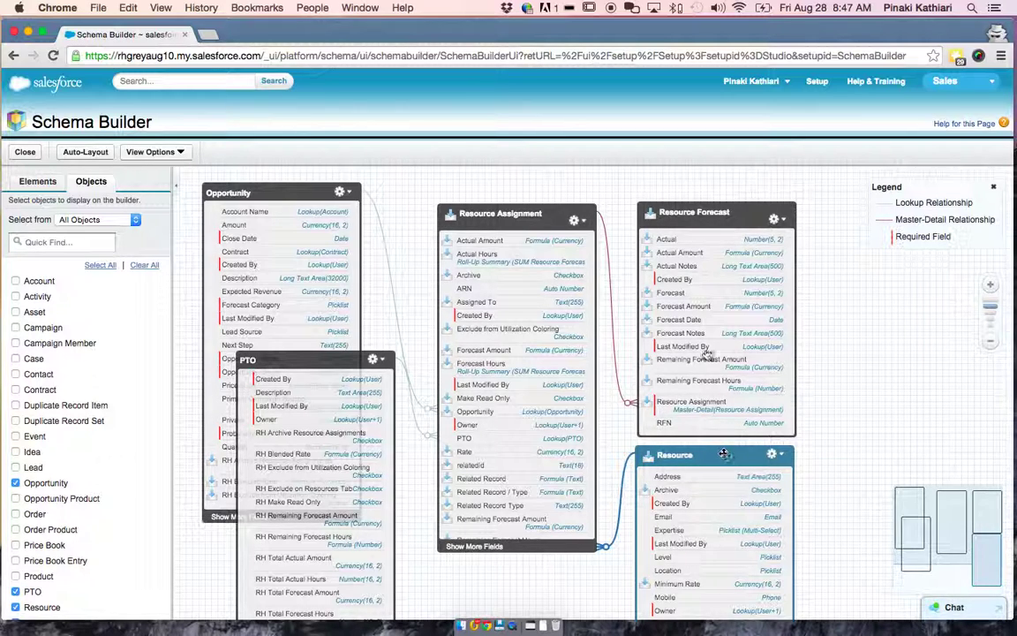
{"action": "left_click_drag", "start_coordinate": [730, 213], "coordinate": [734, 205]}
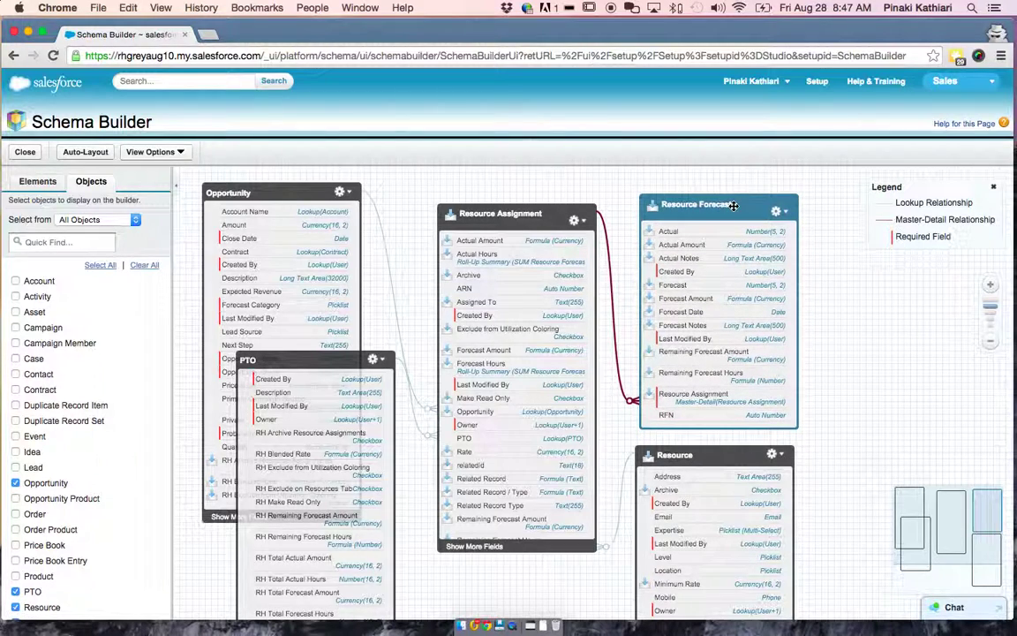